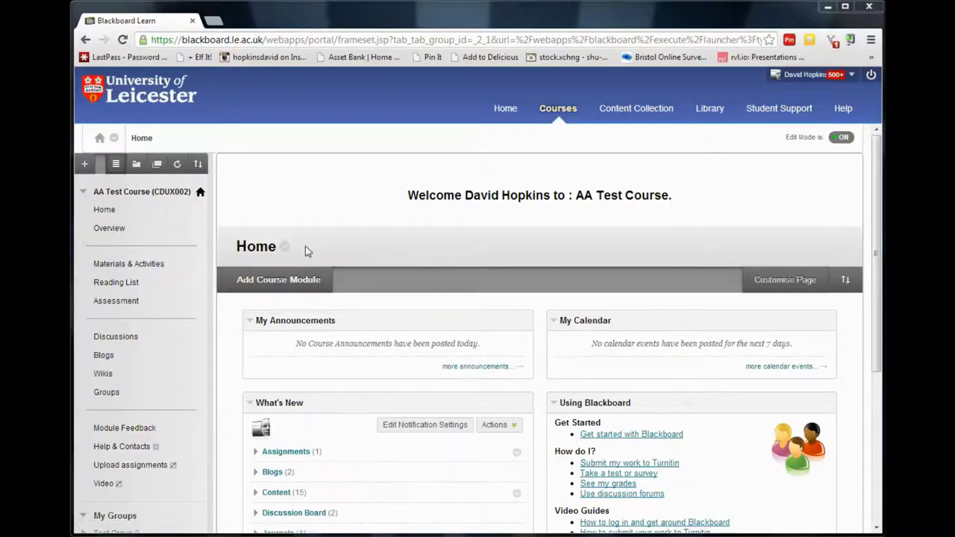
Step: Open the Test assignment in the course's Assessment area for editing
left_click(107, 301)
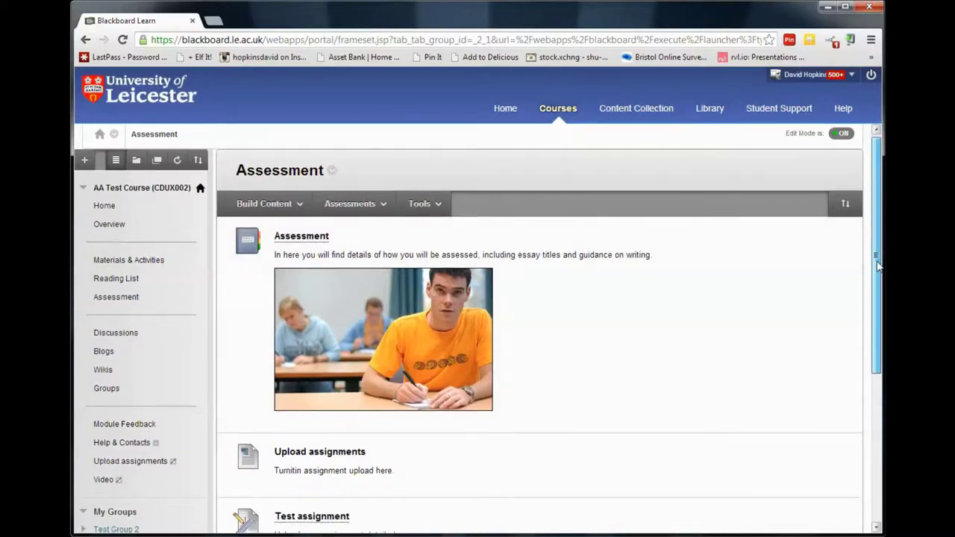
scroll(862, 335, "down", 3)
mouse_move(386, 373)
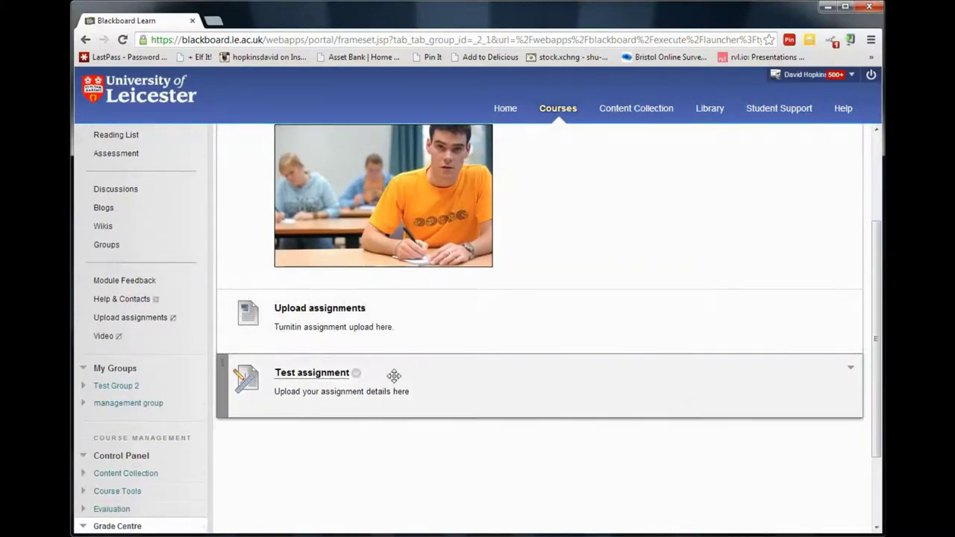
left_click(356, 373)
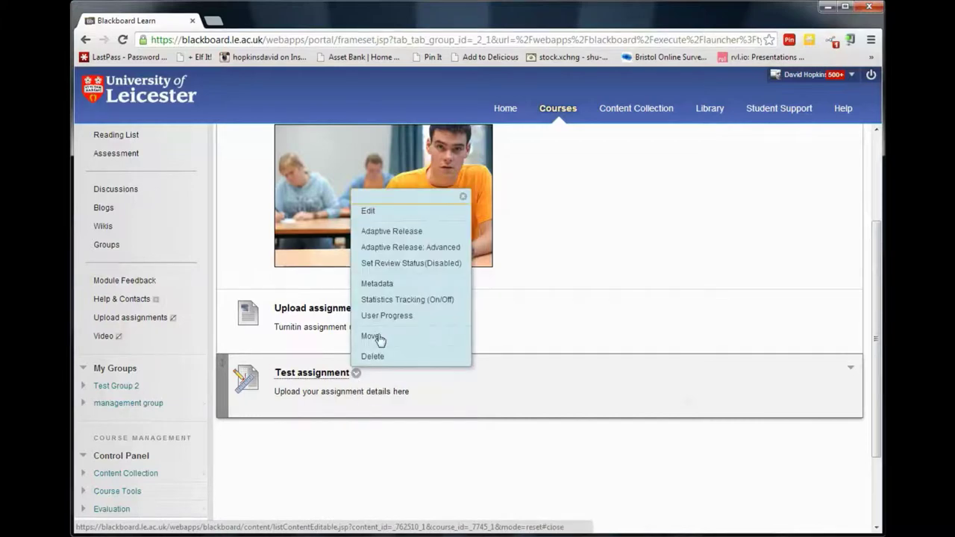
left_click(370, 212)
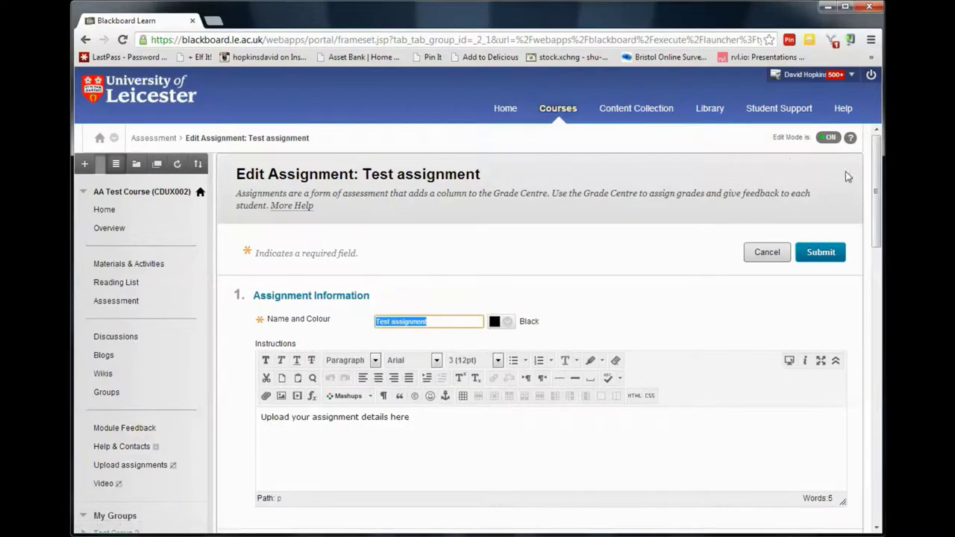
Step: Examine the points and associated rubric options in the assignment's grading settings
left_click_drag(879, 185, 879, 299)
left_click(384, 279)
left_click(482, 271)
left_click(422, 281)
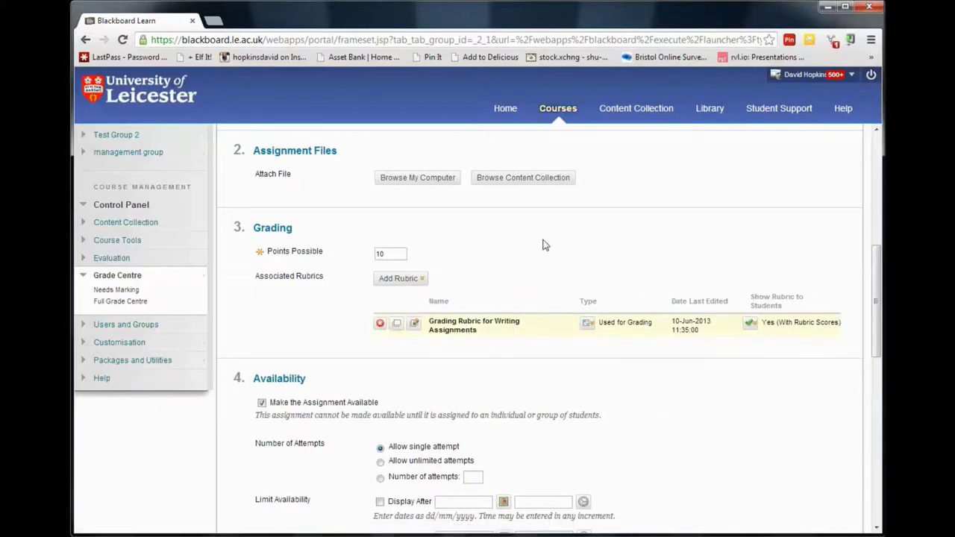
Step: View the associated Grading Rubric for Writing Assignments in an enlarged window down to its last criterion, and close it
left_click(397, 324)
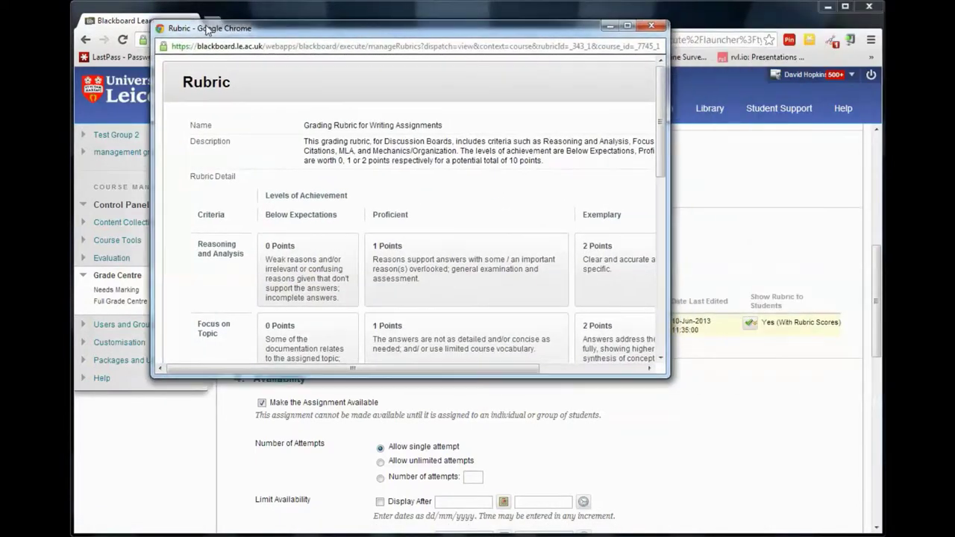
left_click_drag(666, 377, 846, 515)
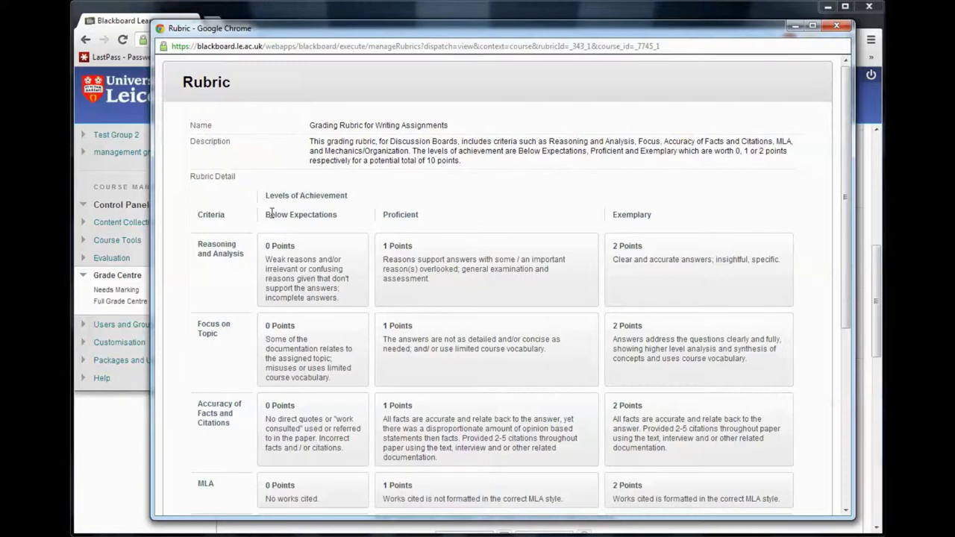
left_click_drag(846, 195, 846, 320)
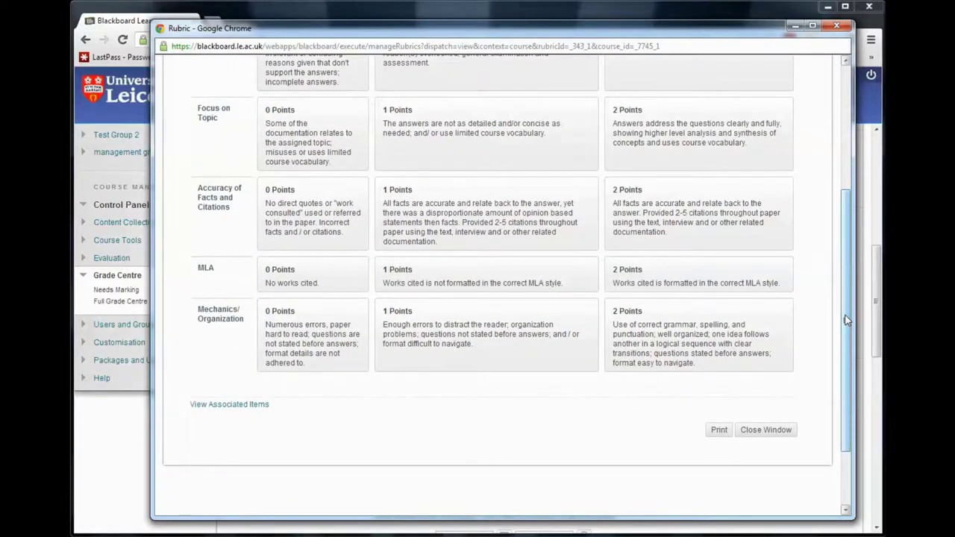
left_click(836, 28)
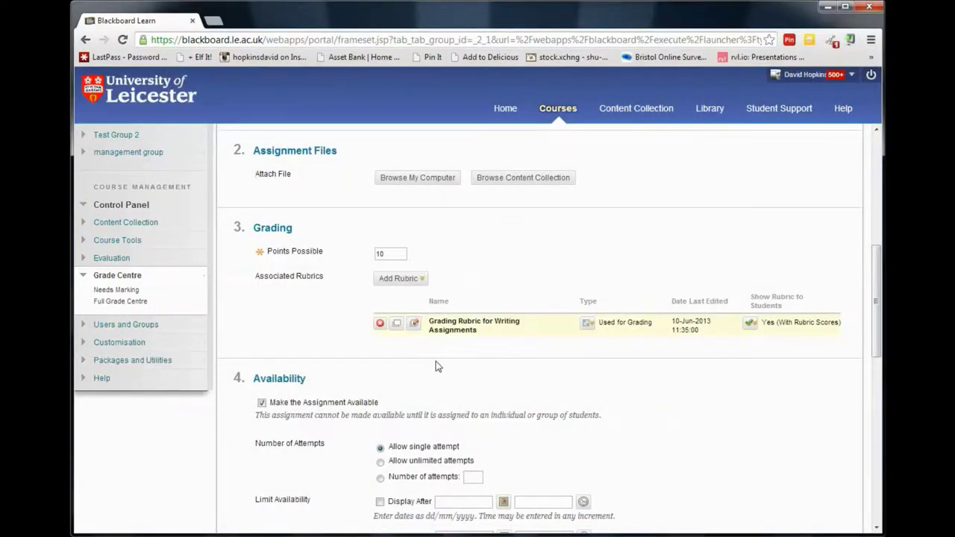
Step: Sign out, switch to the student account, and open the Test assignment in AA Test Course's Assessment area
left_click(871, 78)
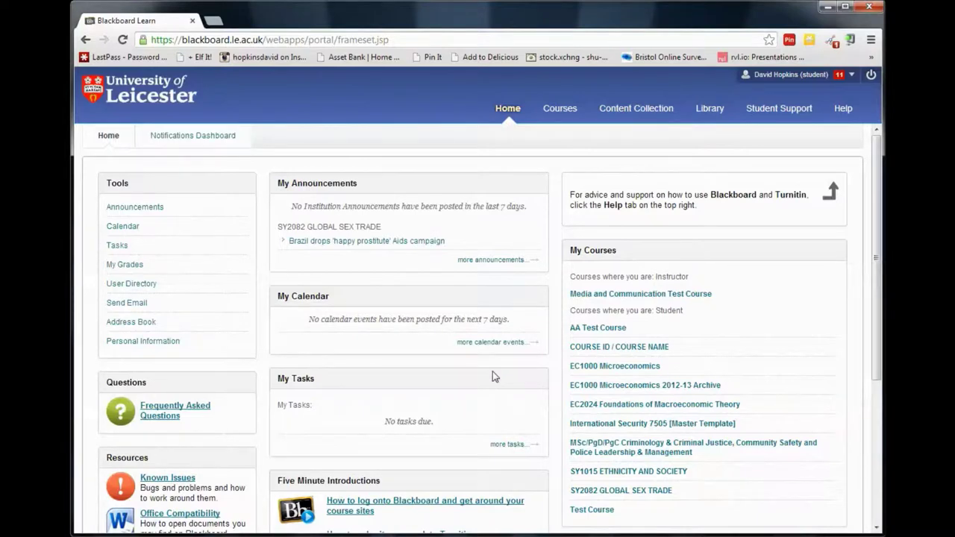
left_click(579, 329)
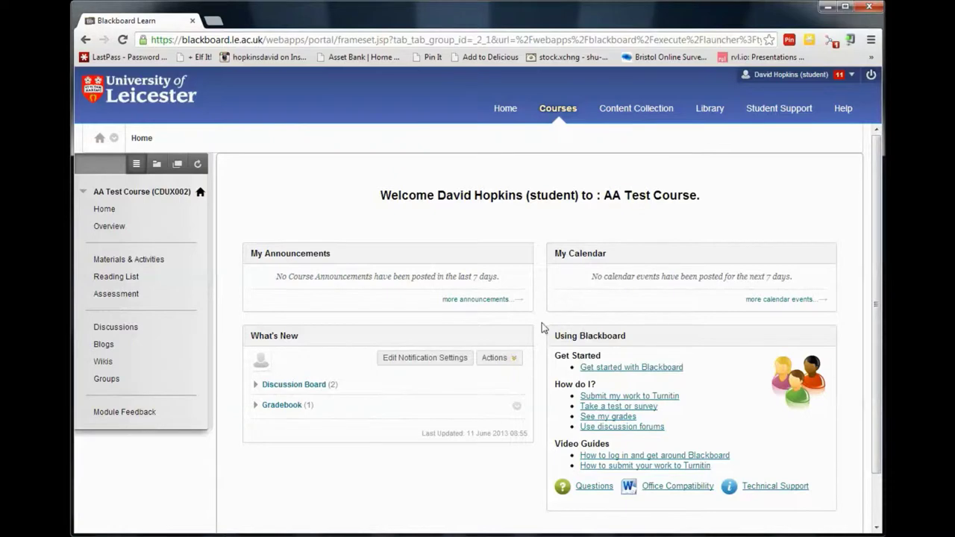
left_click(116, 297)
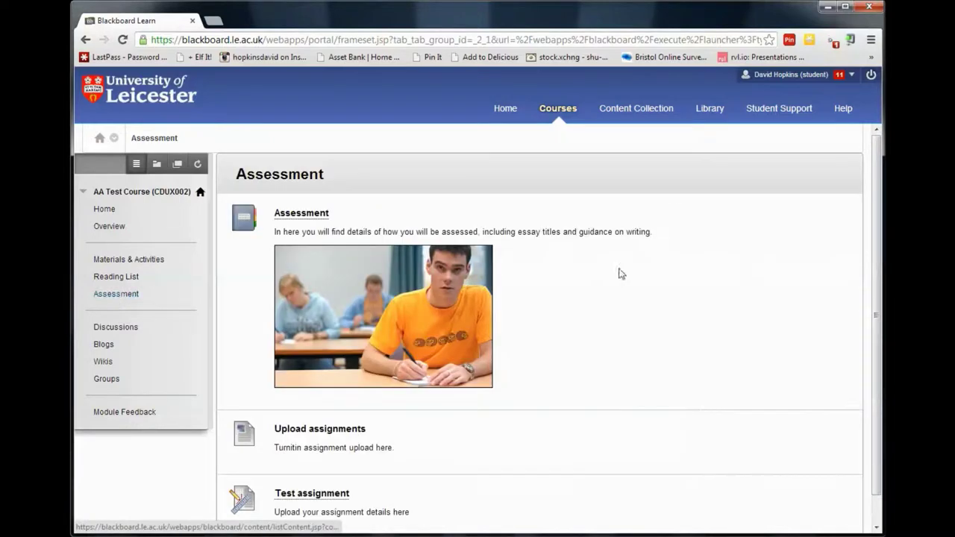
scroll(876, 299, "down", 1)
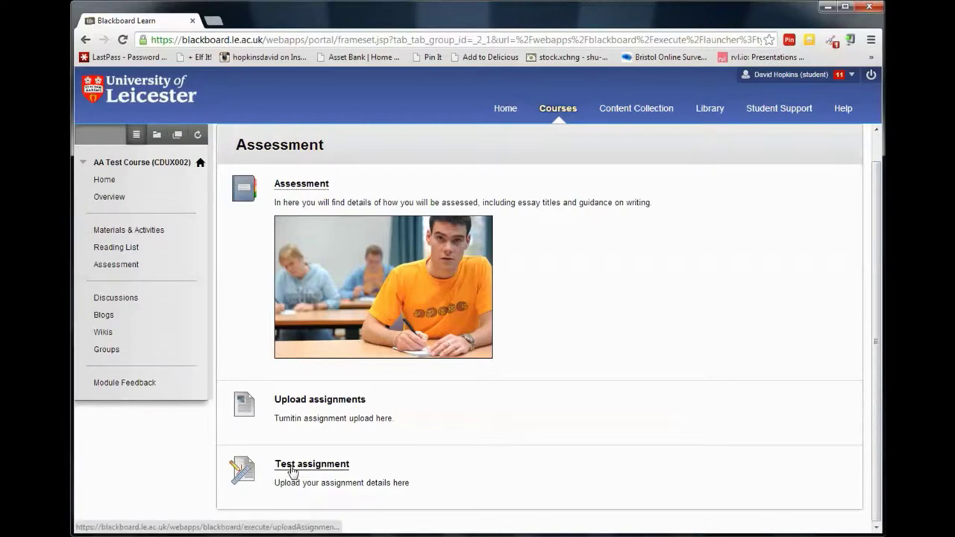
left_click(291, 470)
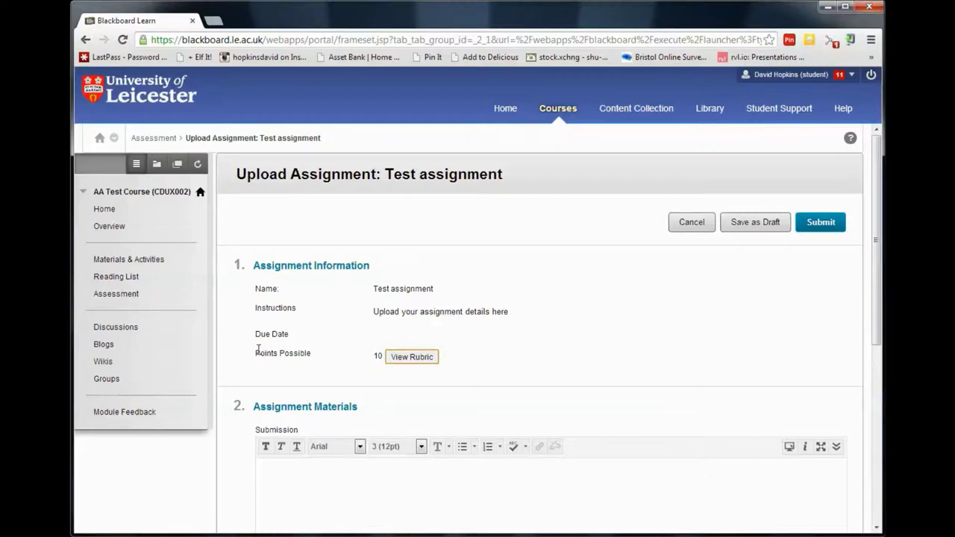
Step: Review all criteria of the assignment's grading rubric as the student and exit the rubric
left_click(411, 358)
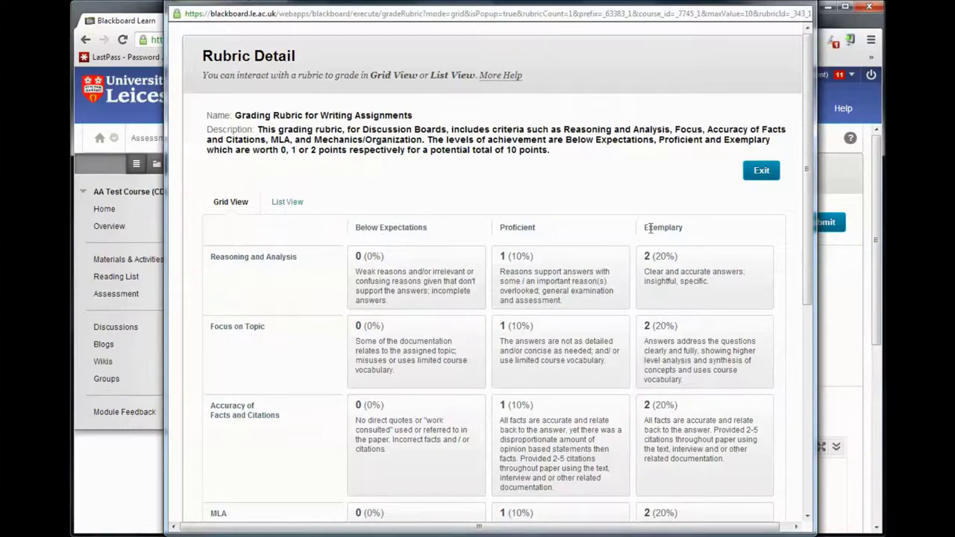
left_click_drag(808, 229, 799, 339)
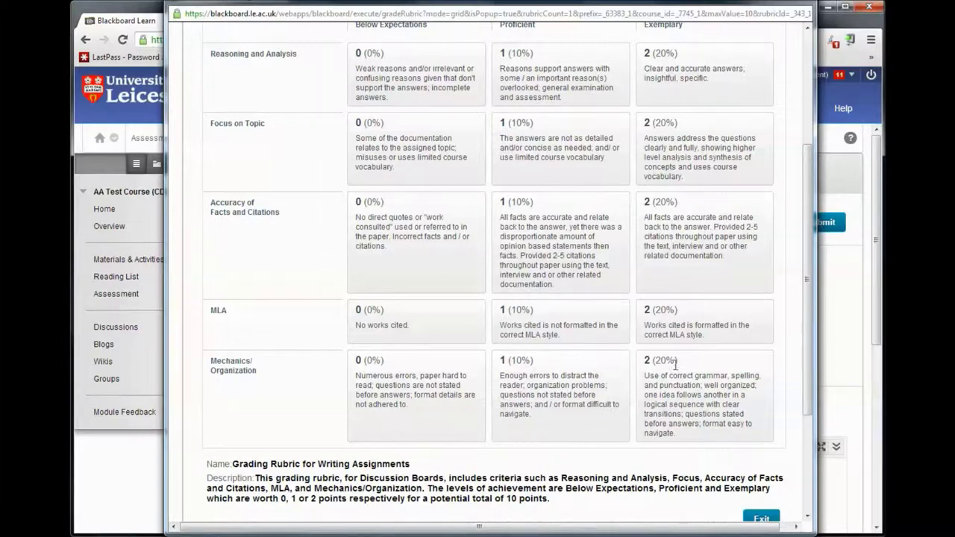
left_click_drag(805, 320, 806, 392)
left_click(762, 411)
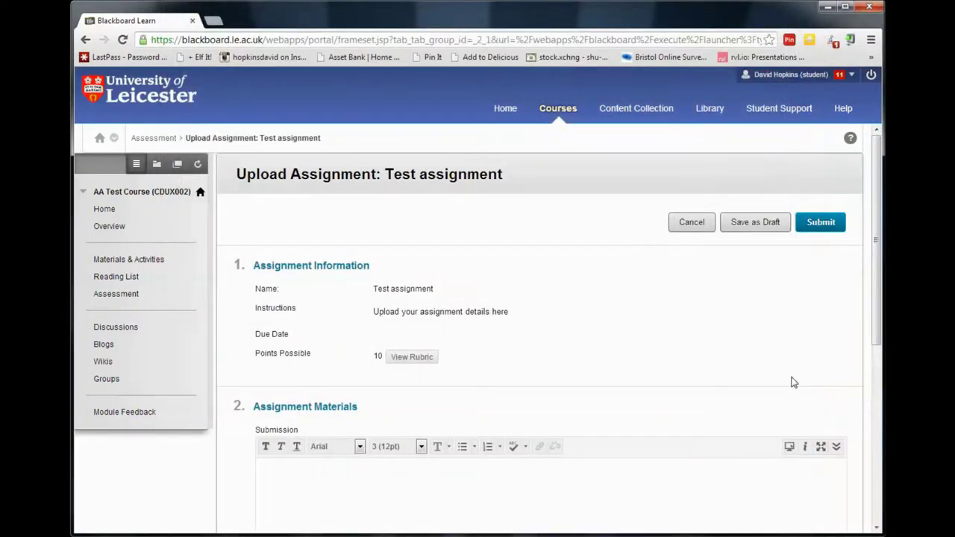
Step: Submit the Test assignment with DL Forum 13 03 26MOOCs.docx attached from the computer, and review and close the submission history
left_click_drag(874, 246, 874, 384)
left_click(405, 331)
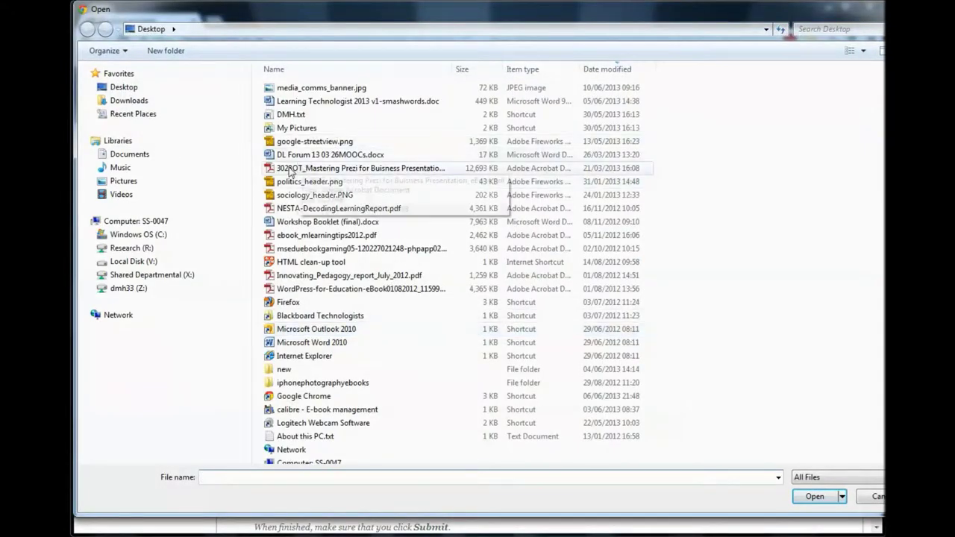
double_click(280, 155)
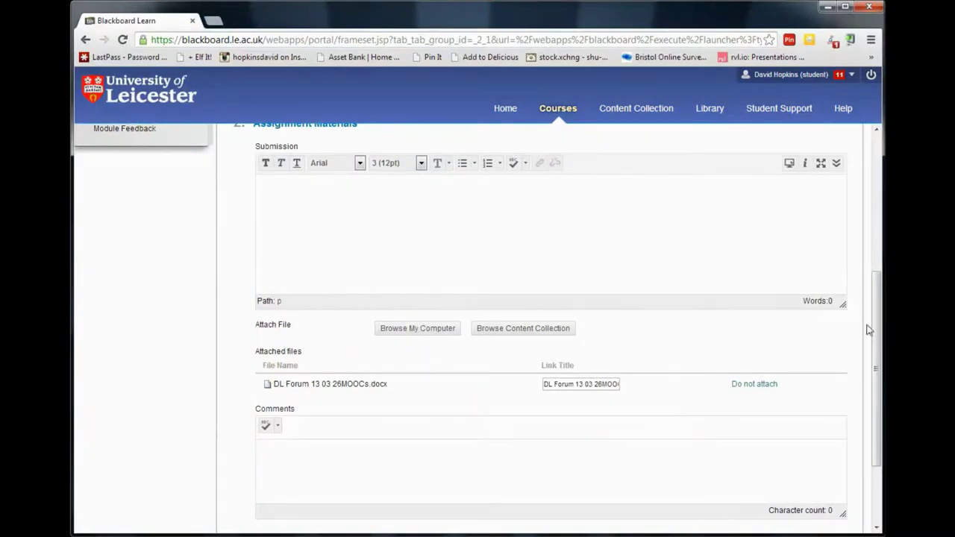
left_click_drag(874, 326, 876, 396)
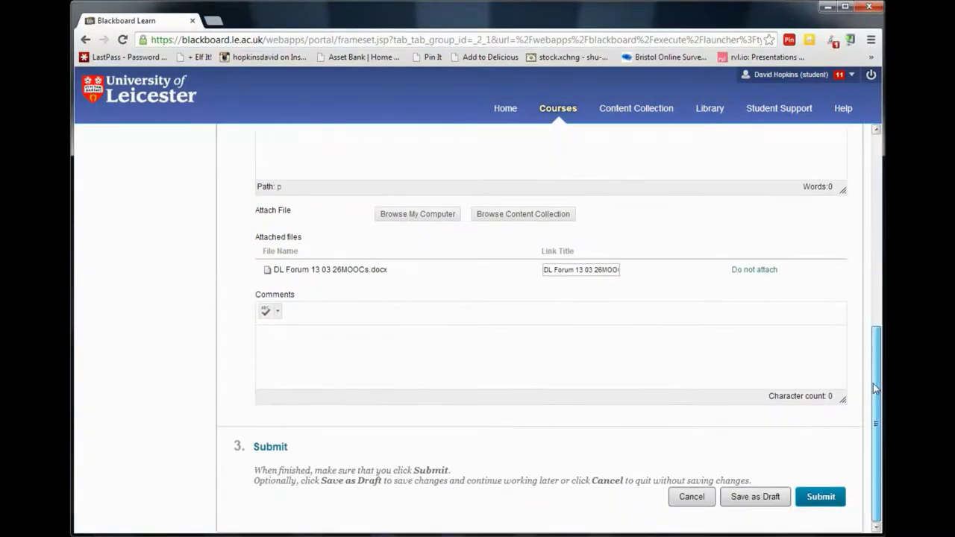
left_click(818, 497)
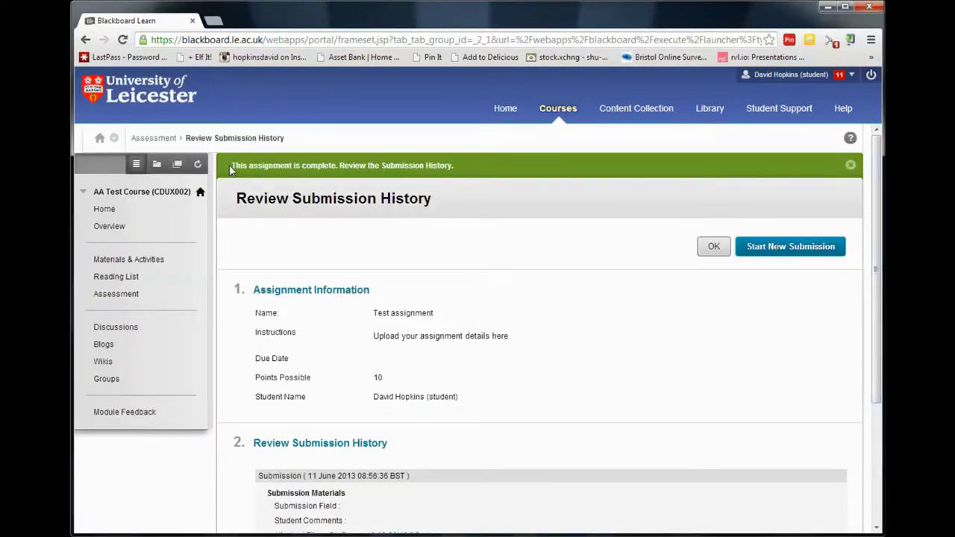
left_click_drag(878, 219, 883, 357)
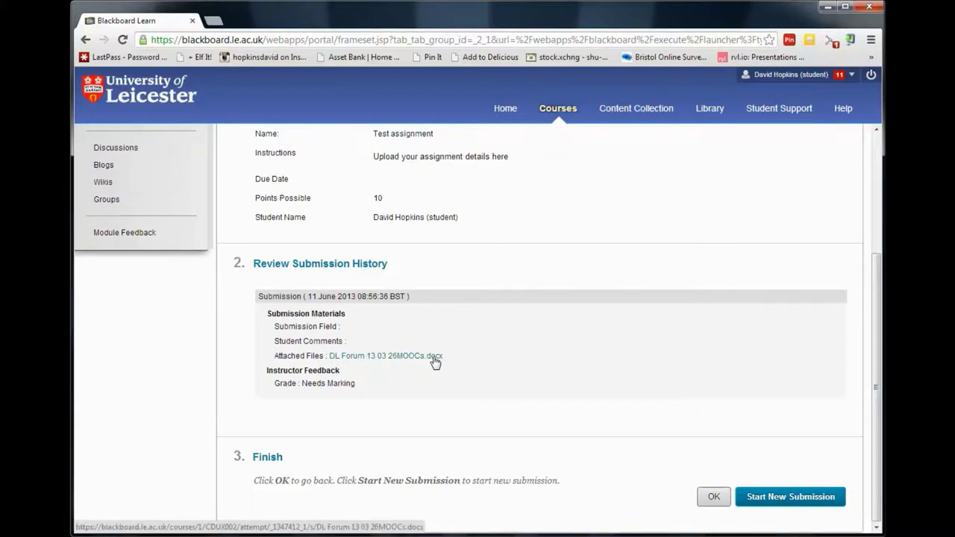
left_click(711, 497)
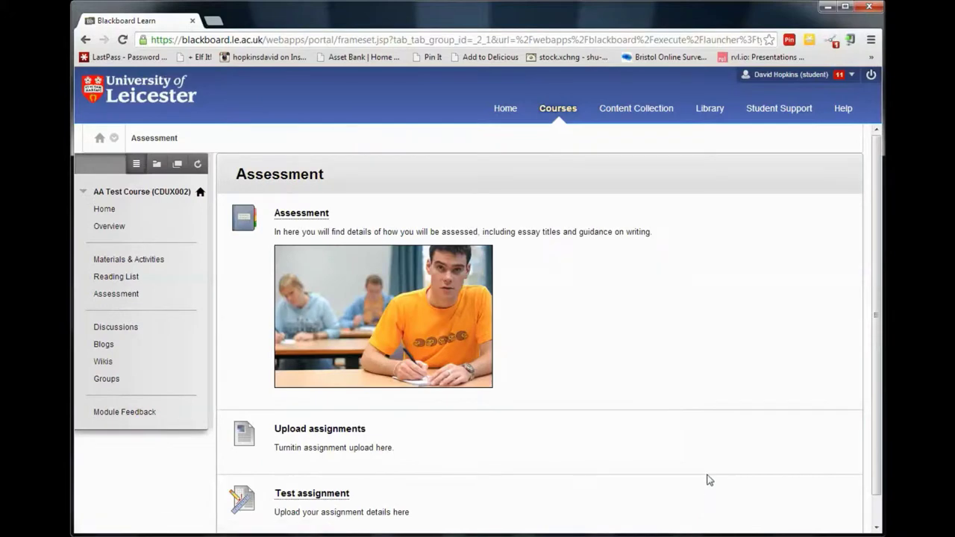
Step: Sign out, switch back to the instructor account, and open the Full Grade Centre of CDUX002: AA Test Course
left_click(871, 76)
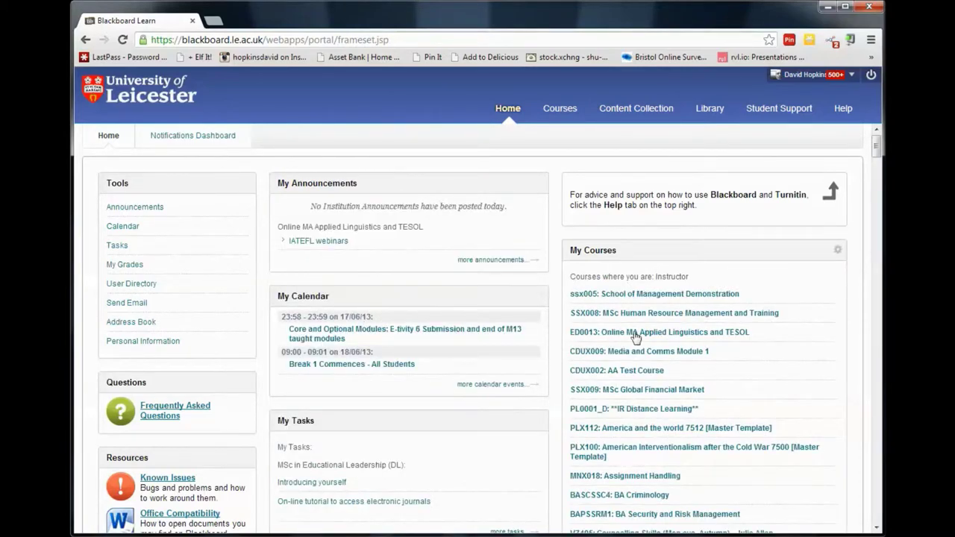
left_click(633, 372)
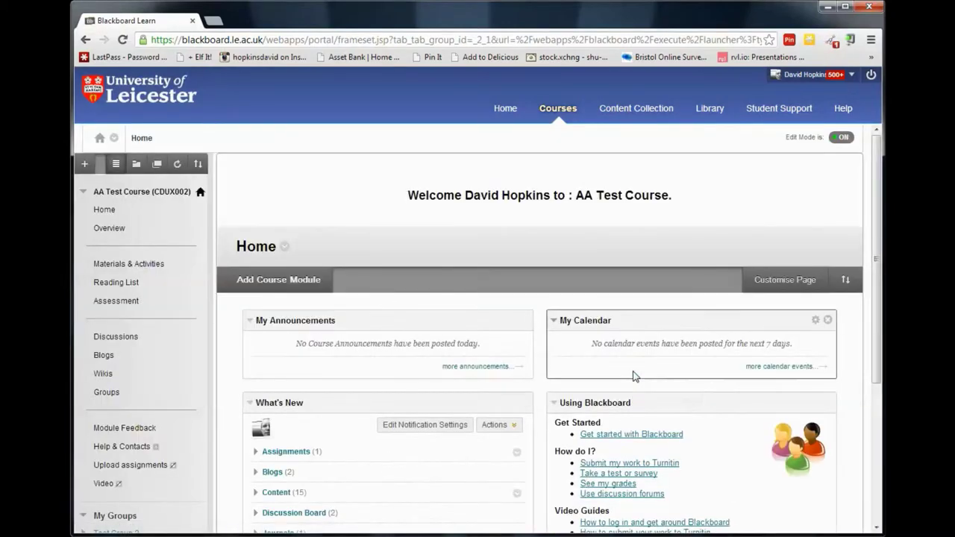
left_click_drag(878, 251, 863, 391)
left_click(83, 447)
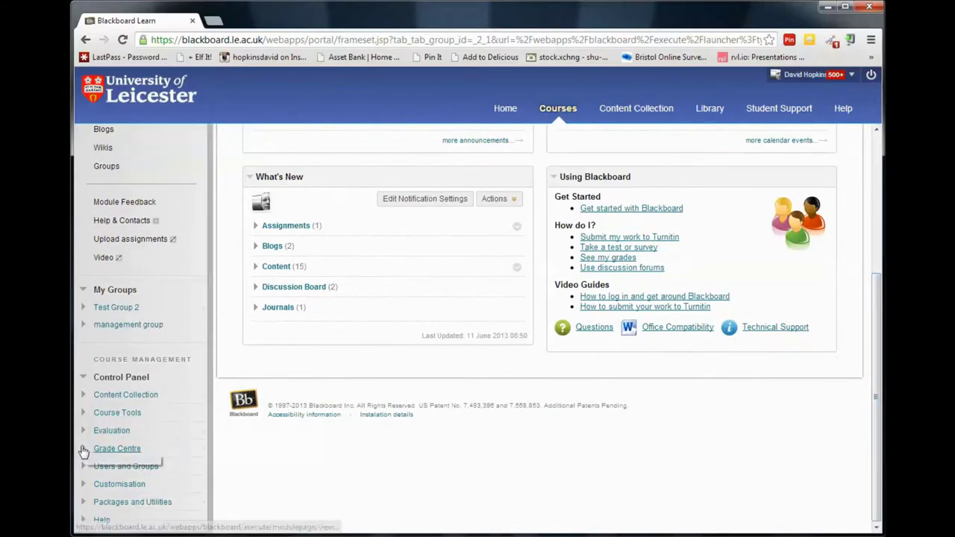
left_click(117, 476)
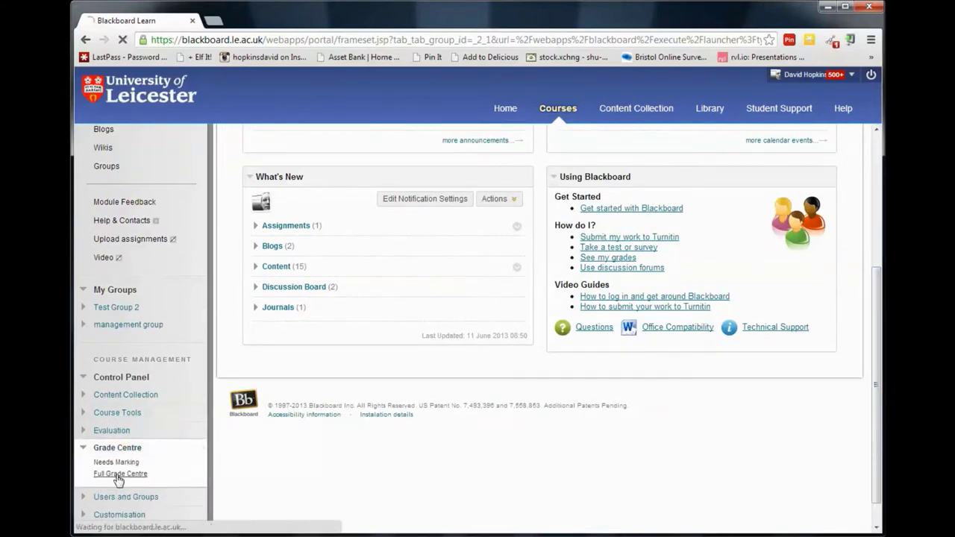
Step: Open the student's 11/06/13 attempt in the Test assignment column for marking
left_click_drag(420, 394, 629, 402)
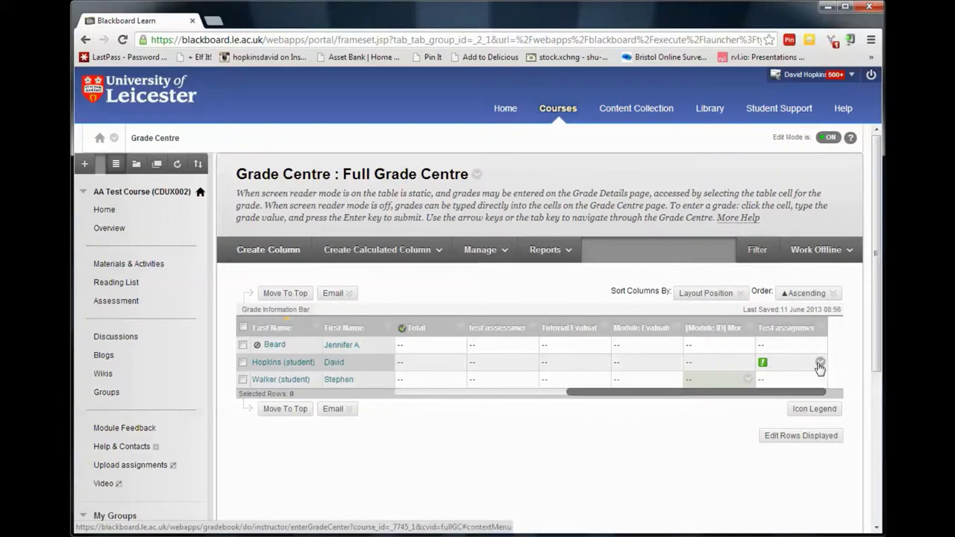
left_click(820, 364)
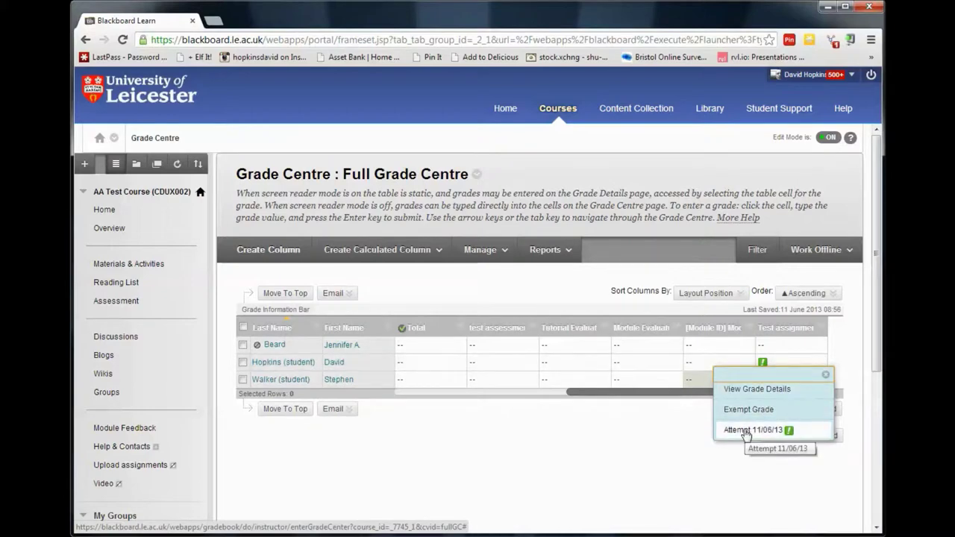
left_click(746, 431)
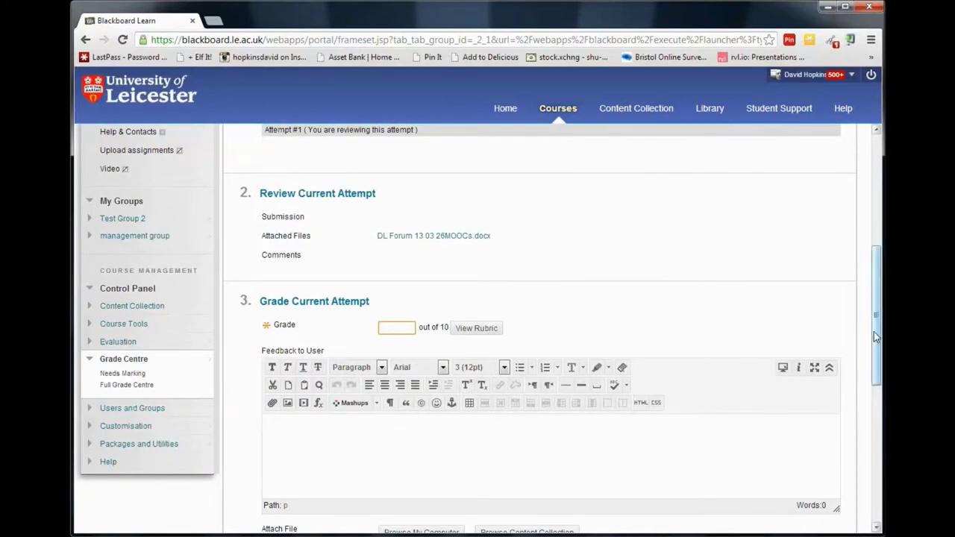
Step: Open the rubric for grading the current attempt and enlarge its window to show the full criteria grid
mouse_move(877, 337)
left_mouse_down()
mouse_move(868, 215)
mouse_move(865, 324)
left_mouse_up()
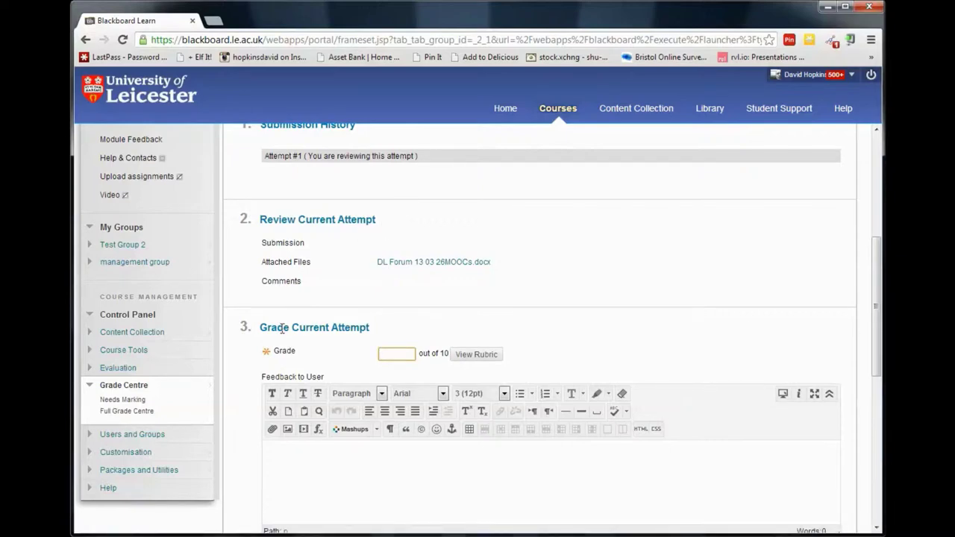
scroll(282, 328, "down", 1)
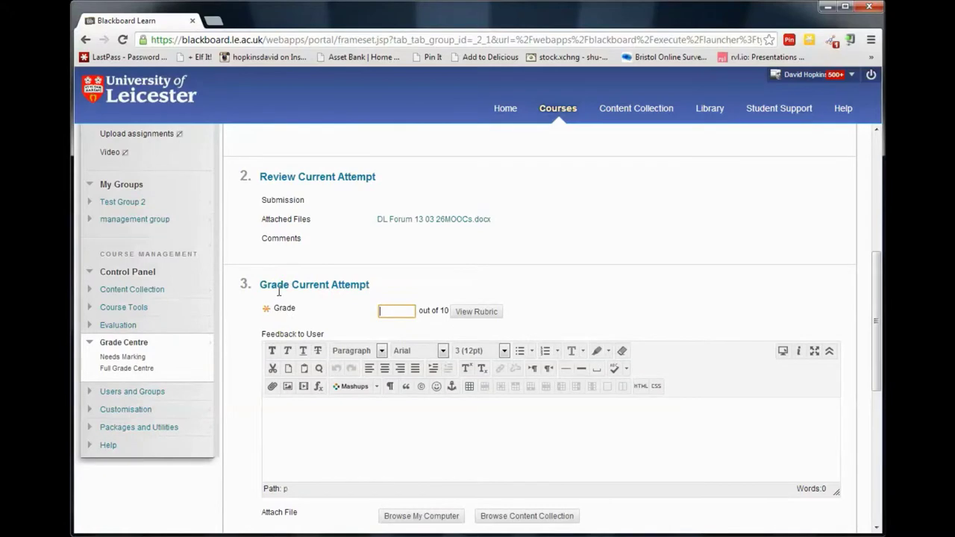
left_click(473, 314)
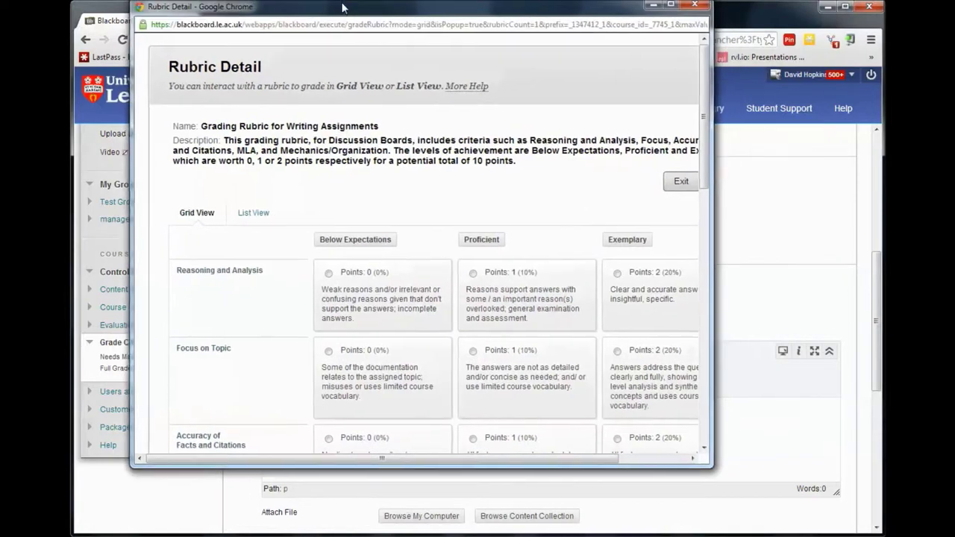
left_click_drag(712, 470, 857, 530)
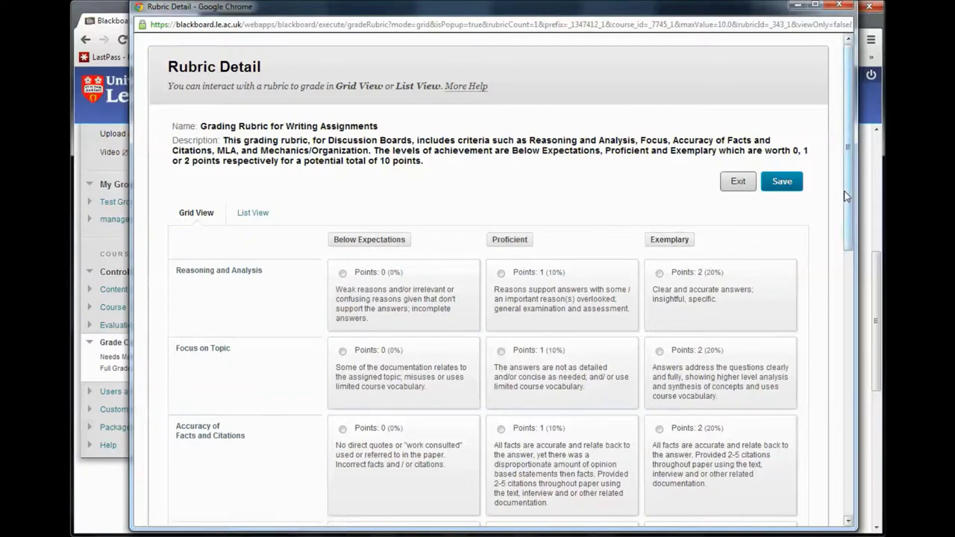
scroll(848, 210, "down", 3)
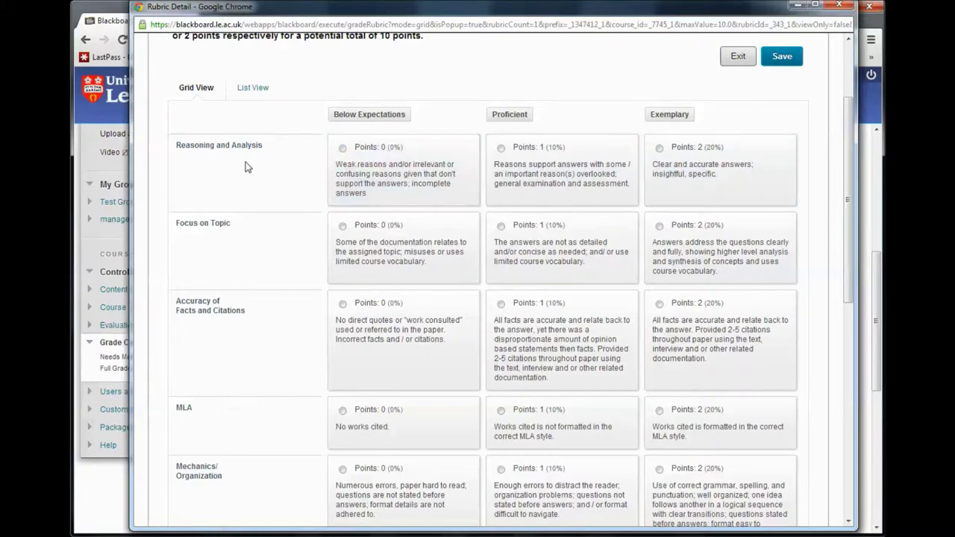
Step: Rate Reasoning and Analysis as Proficient with the feedback "feedback to the student here." and enlarge its feedback box
left_click(502, 148)
left_click(516, 212)
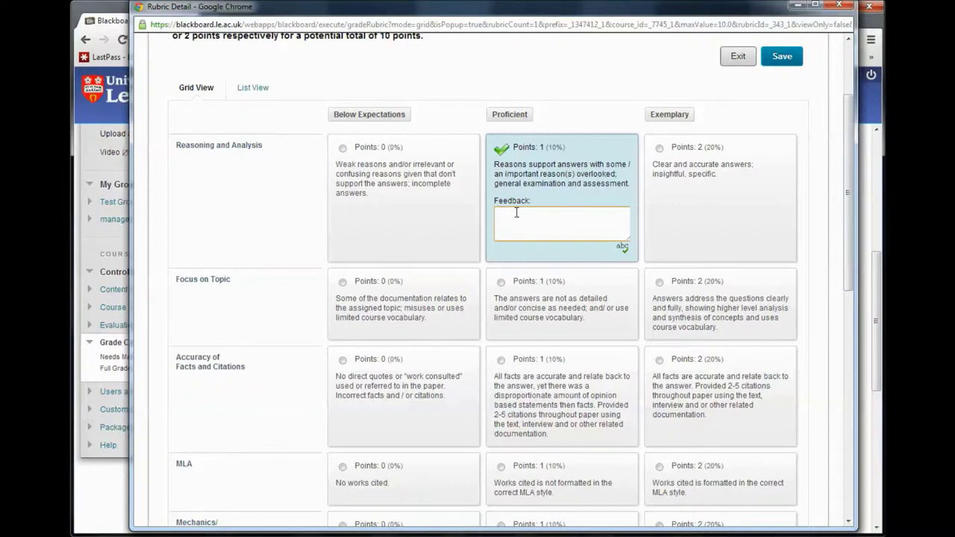
type("feedback to the student here")
left_click_drag(628, 238, 619, 307)
Step: Rate Focus on Topic as Proficient and Accuracy of Facts and Citations as Exemplary in the rubric grid
left_click_drag(848, 203, 846, 260)
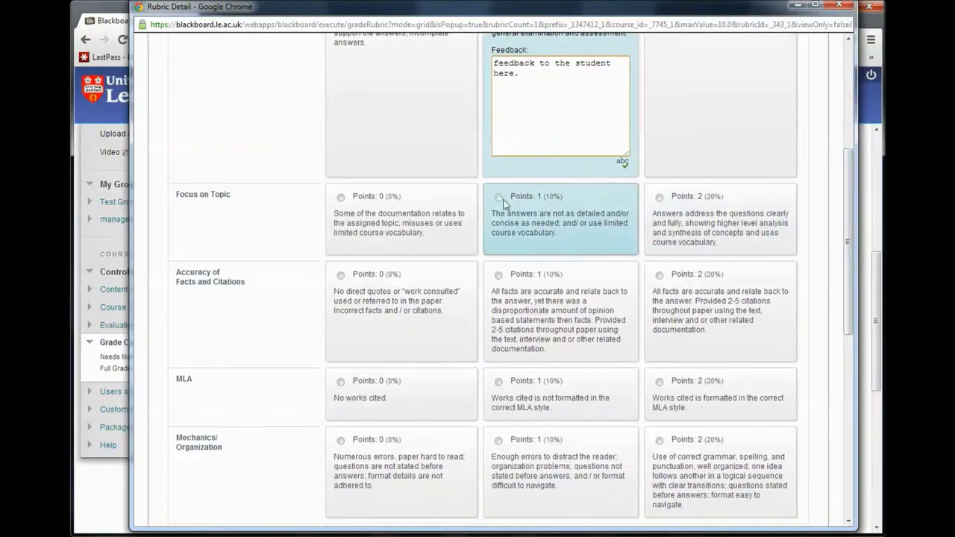
left_click(502, 198)
left_click(660, 329)
Step: Rate MLA as Proficient with the feedback "write here if you want to", and rate Mechanics/Organization as Exemplary
left_click(501, 478)
scroll(501, 448, "down", 2)
left_click(515, 417)
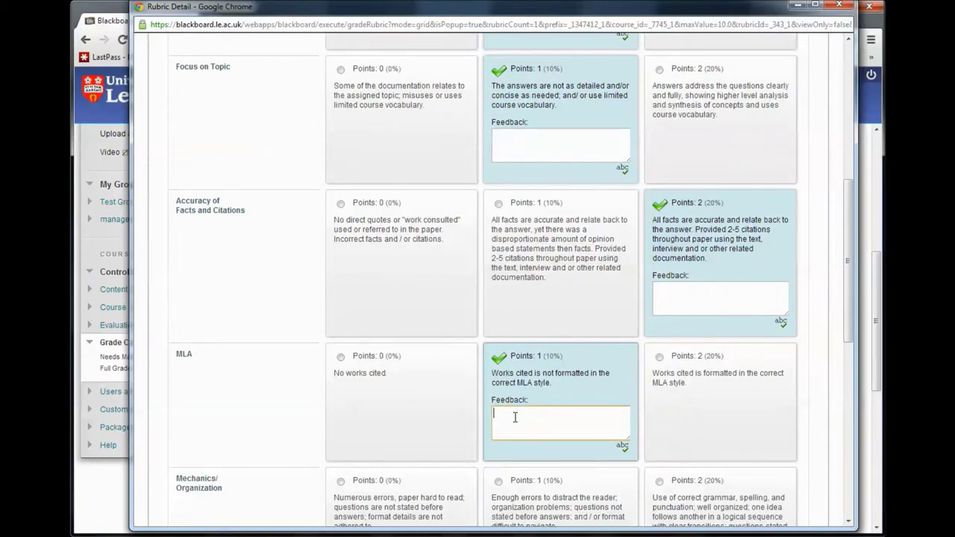
type("write here if you want to")
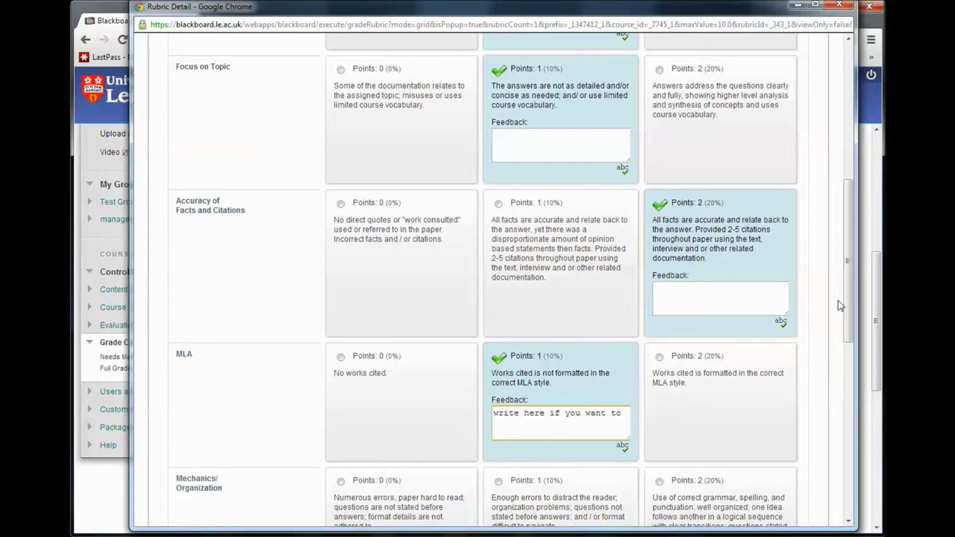
left_click_drag(846, 306, 849, 356)
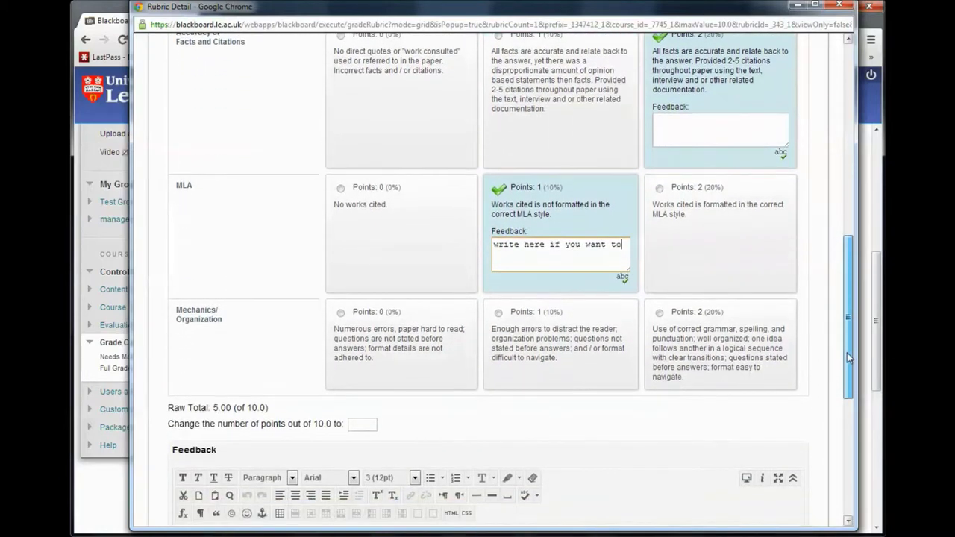
left_click(660, 309)
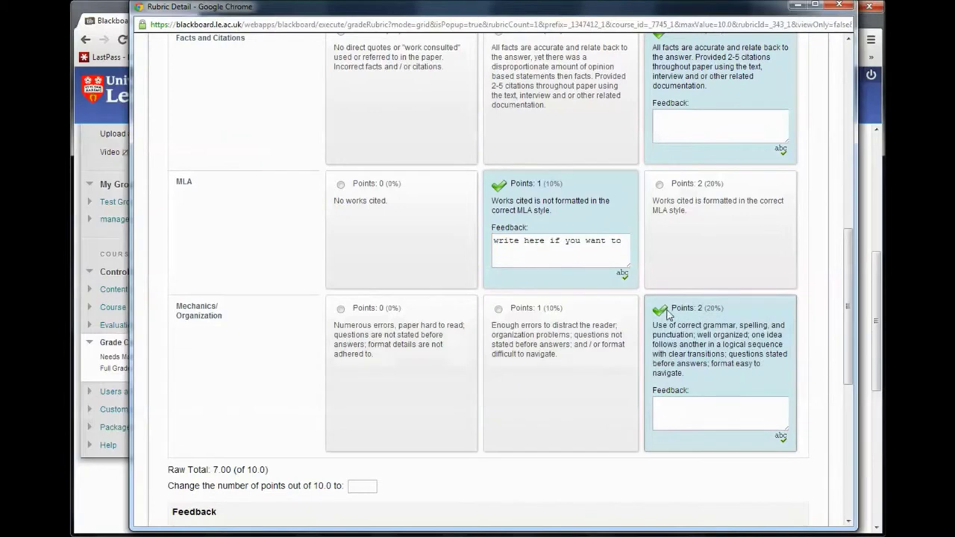
Step: Override the rubric total with 6 points and enter the overall feedback "general comment box here"
left_click_drag(849, 309, 855, 388)
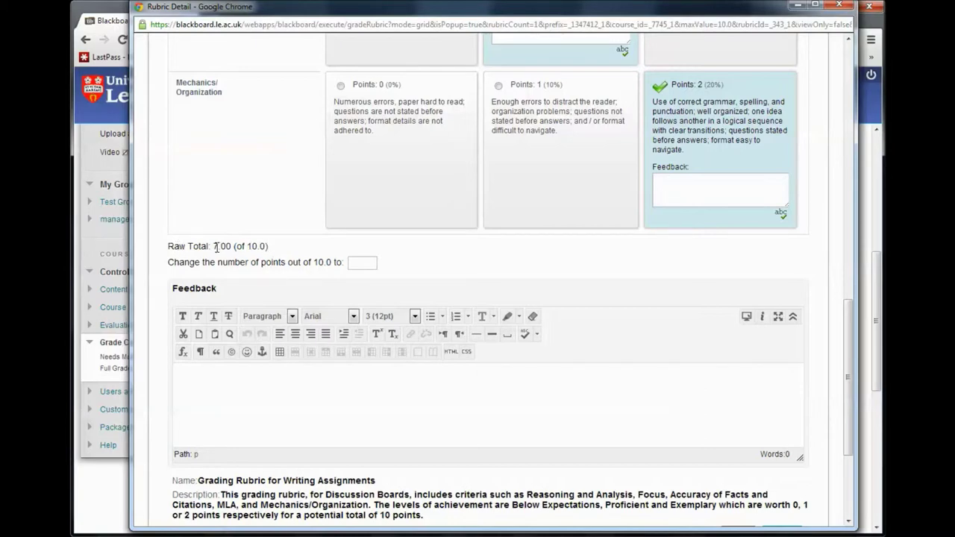
left_click(360, 265)
left_click(245, 389)
type("general comment box eh")
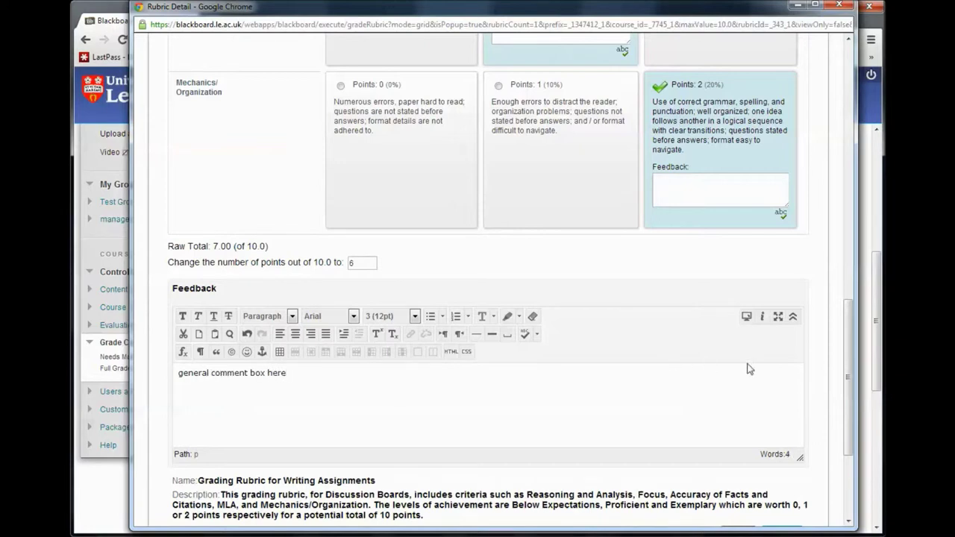
Step: Save the completed rubric and submit the graded attempt
left_click_drag(848, 314, 851, 381)
left_click(781, 354)
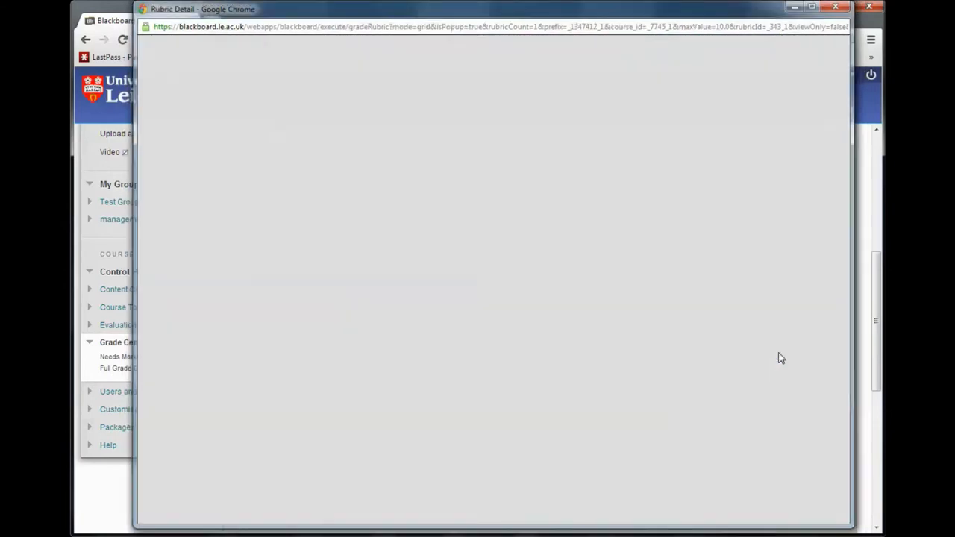
left_click_drag(878, 304, 880, 460)
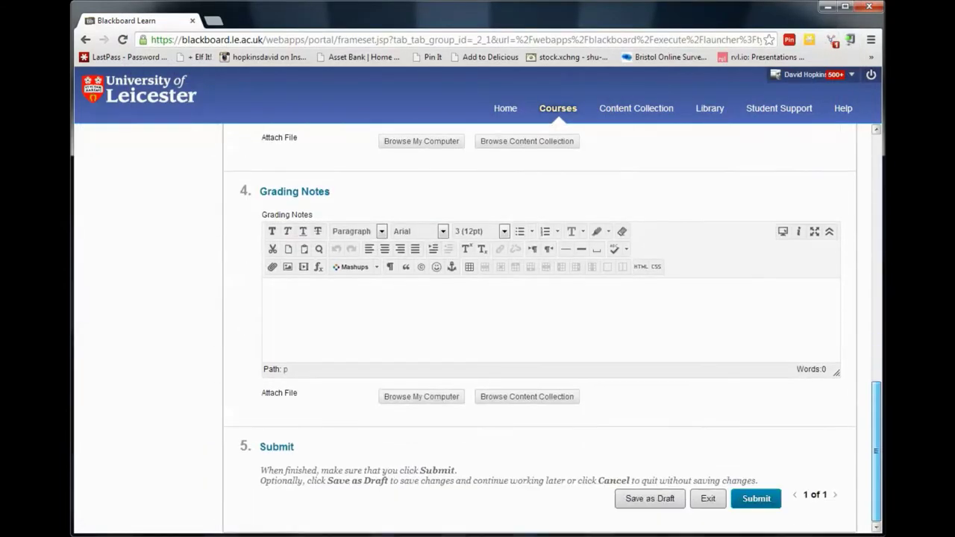
left_click(744, 504)
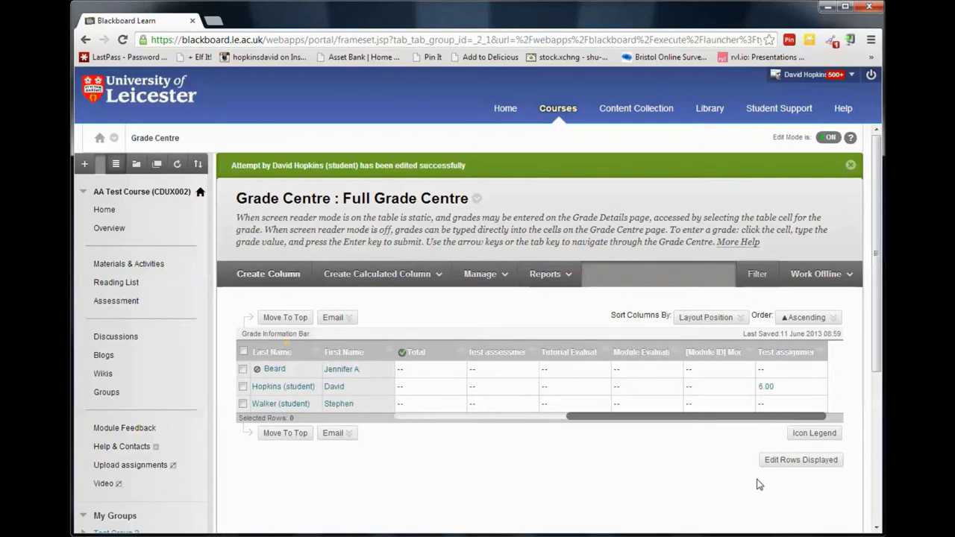
Step: Switch to the student account and open the Test assignment's submission history from the Assessment area of AA Test Course
left_click(870, 74)
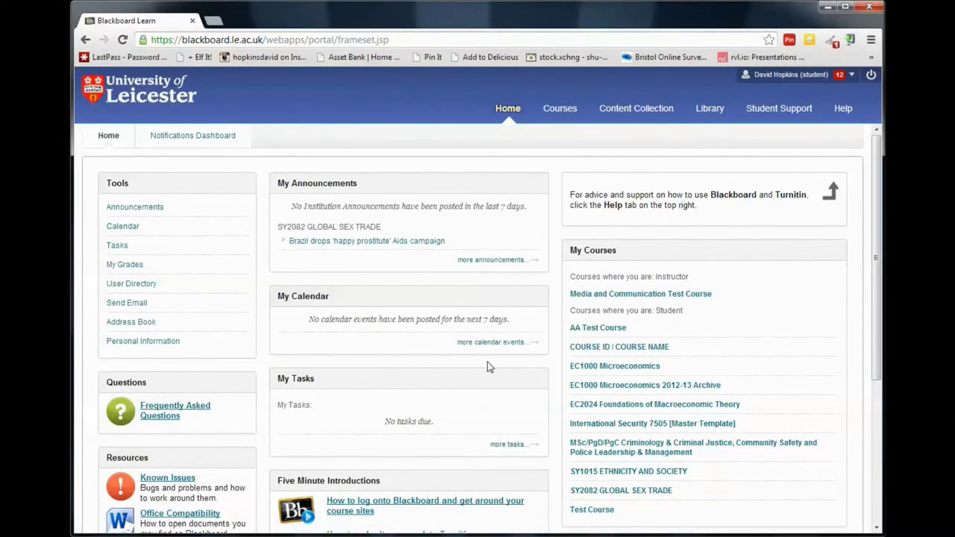
left_click(609, 333)
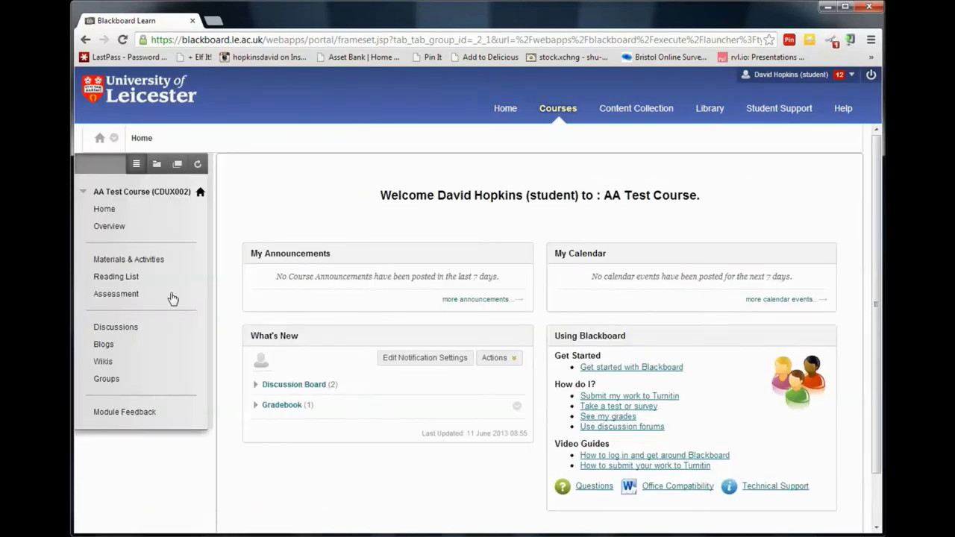
left_click(117, 294)
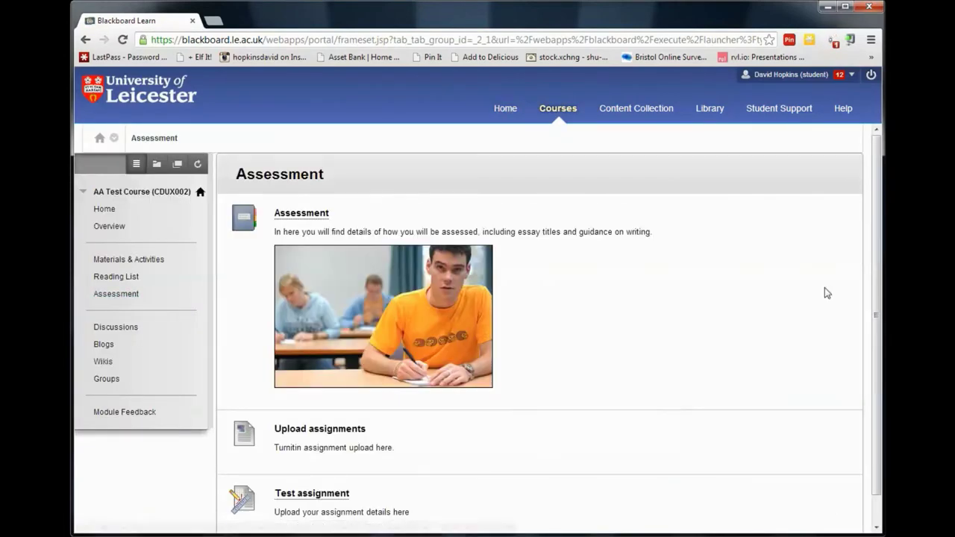
scroll(862, 284, "down", 1)
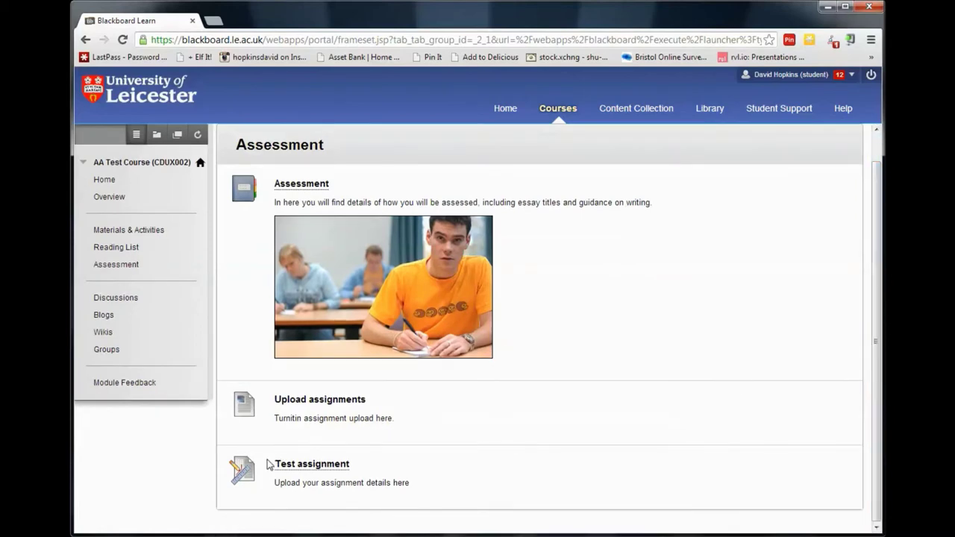
left_click(296, 467)
scroll(298, 465, "down", 3)
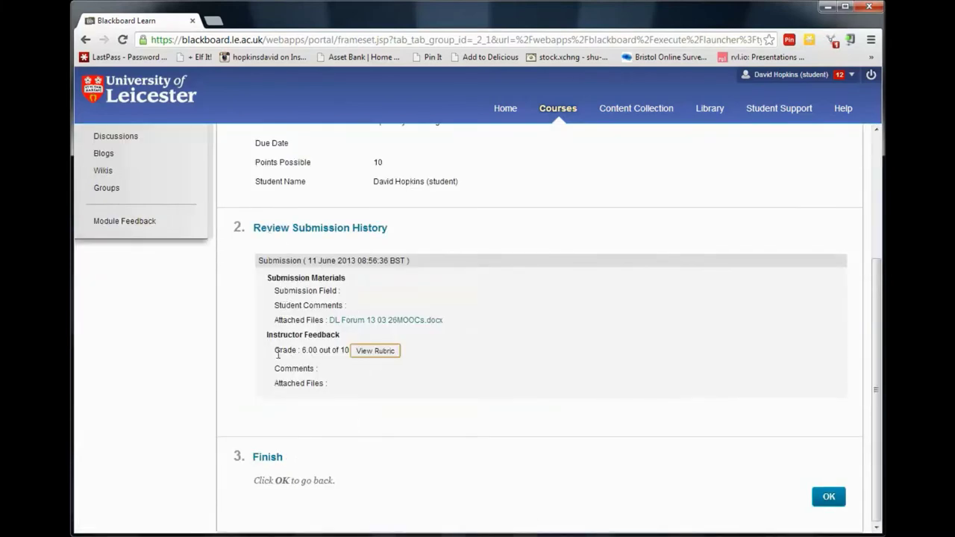
Step: View the graded rubric from the instructor feedback, review the criteria ratings and overall comment, and close it
left_click(375, 351)
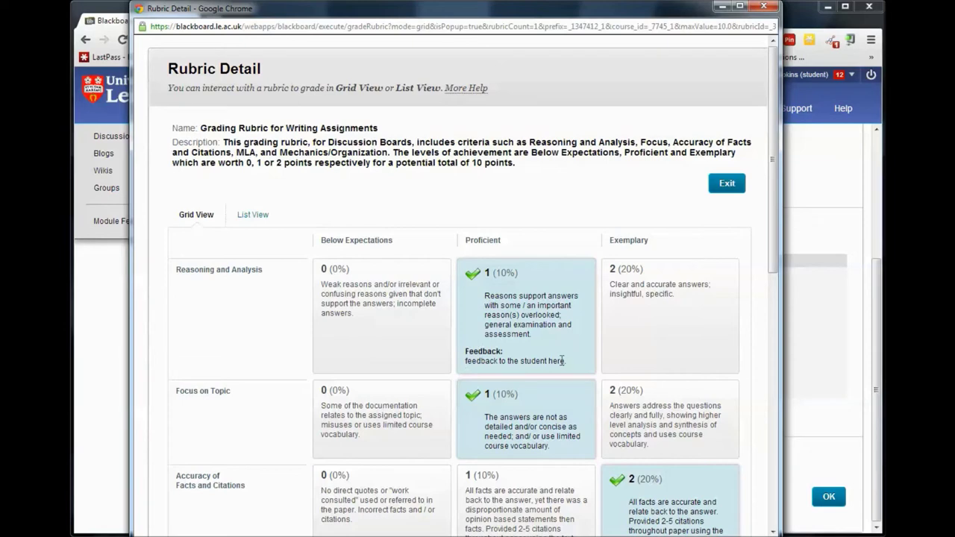
left_click_drag(776, 212, 789, 410)
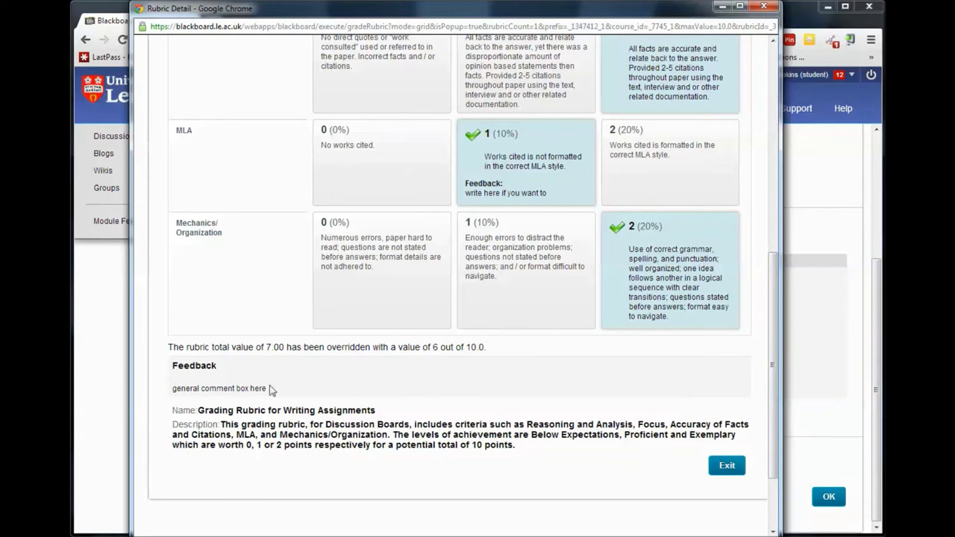
left_click(727, 468)
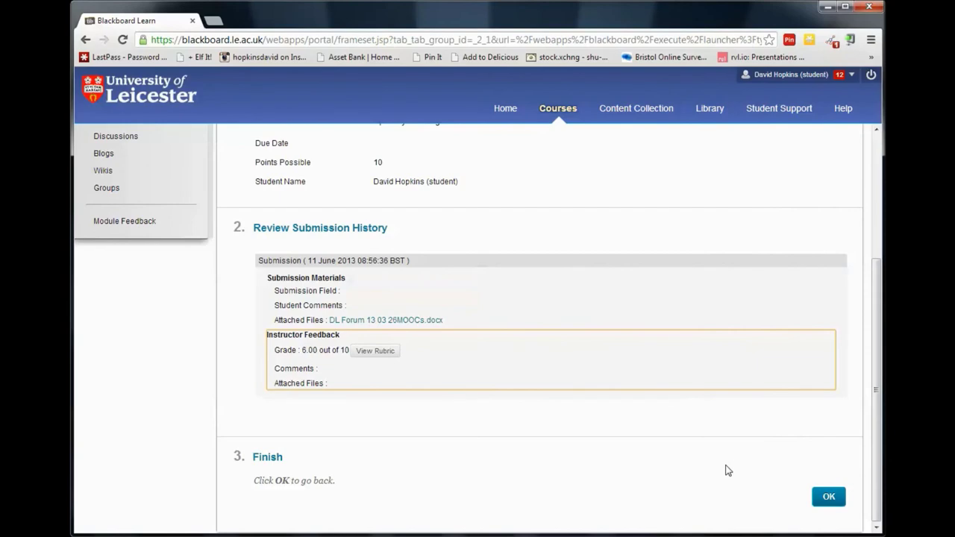